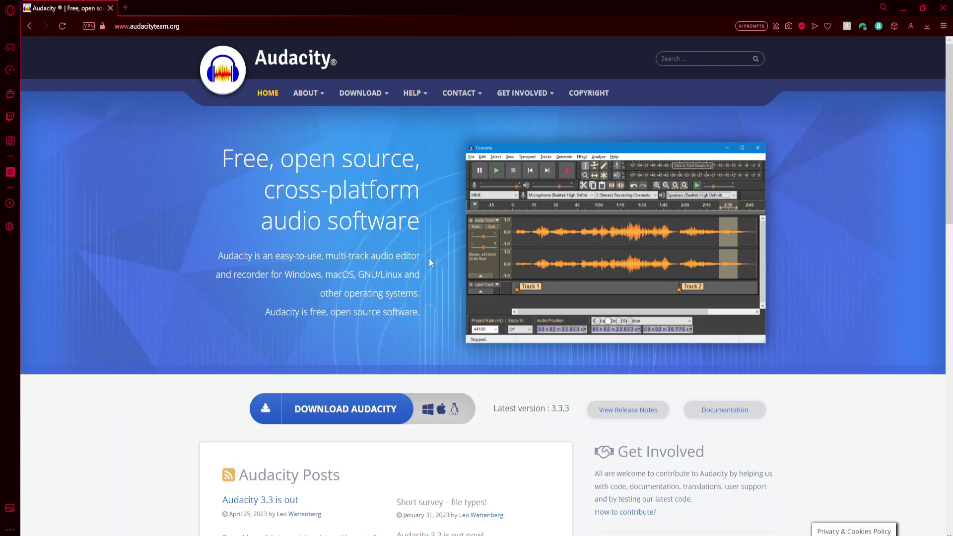
{"action": "scroll", "coordinate": [429, 258], "scroll_direction": "down", "scroll_amount": 8}
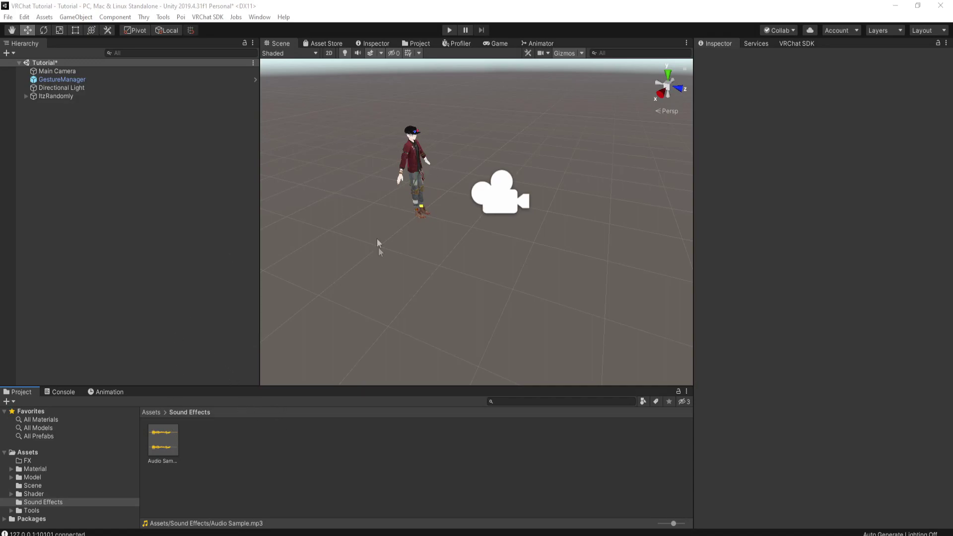
Enable Load In Background for the Audio Sample clip and apply the import settings
{"action": "right_click_drag", "start_coordinate": [378, 247], "coordinate": [389, 232]}
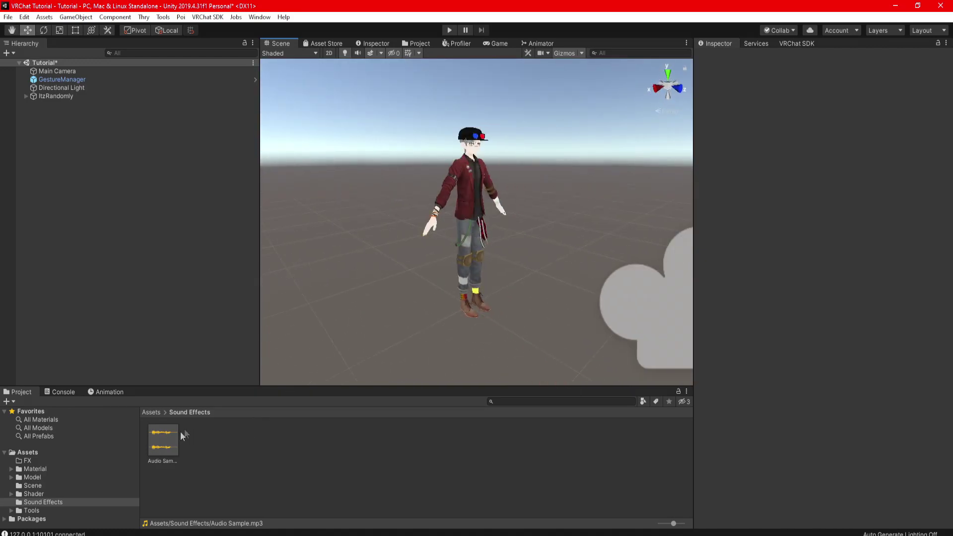
{"action": "left_click", "coordinate": [163, 443]}
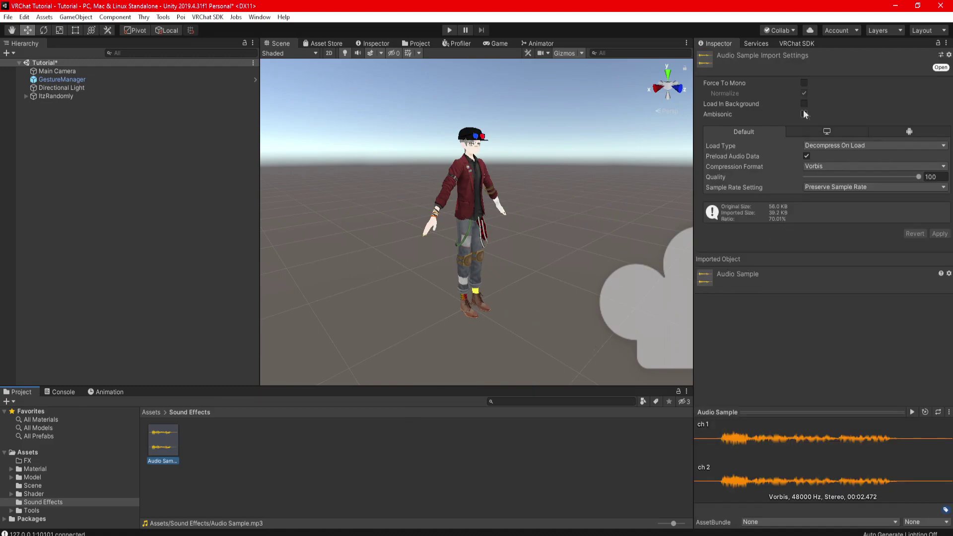
{"action": "left_click", "coordinate": [804, 104]}
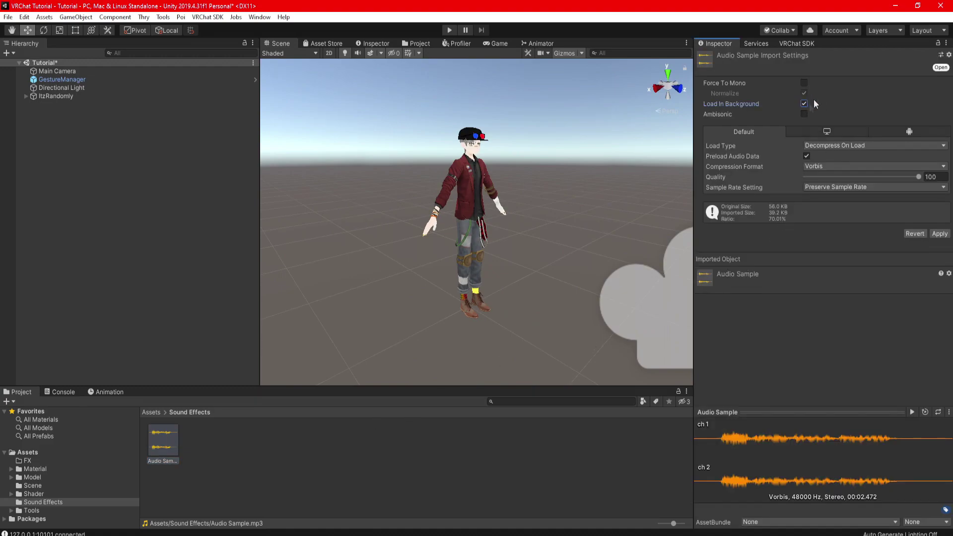
{"action": "left_click", "coordinate": [940, 234]}
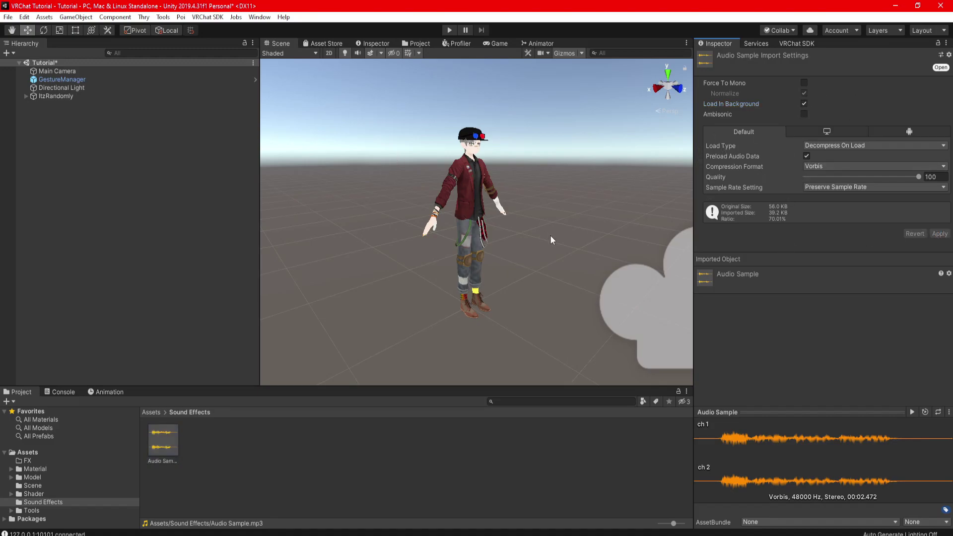
Add an Audio Source object as a child of the avatar's Head bone in the armature
{"action": "scroll", "coordinate": [550, 234], "scroll_direction": "up", "scroll_amount": 4}
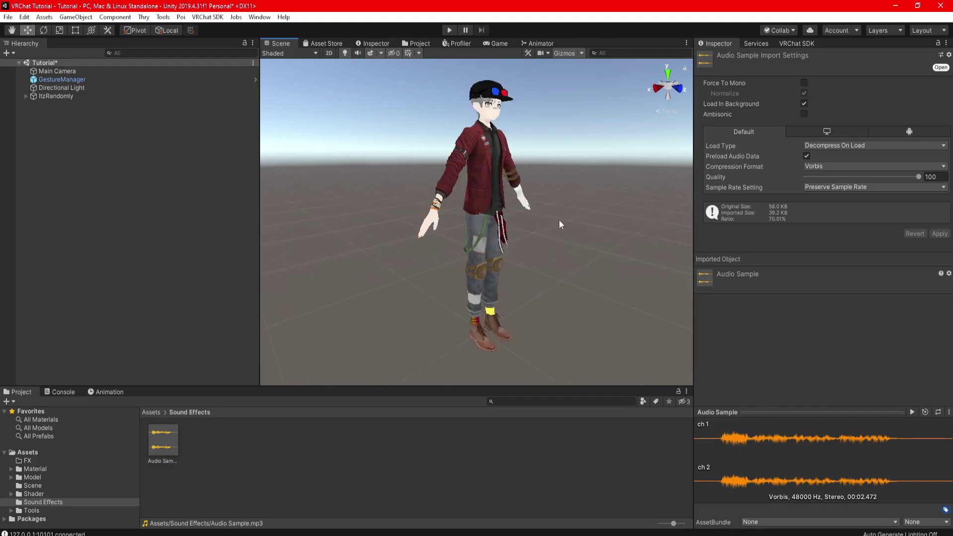
{"action": "middle_click_drag", "start_coordinate": [557, 210], "coordinate": [555, 214]}
{"action": "left_click_drag", "start_coordinate": [555, 215], "coordinate": [513, 255], "text": "alt"}
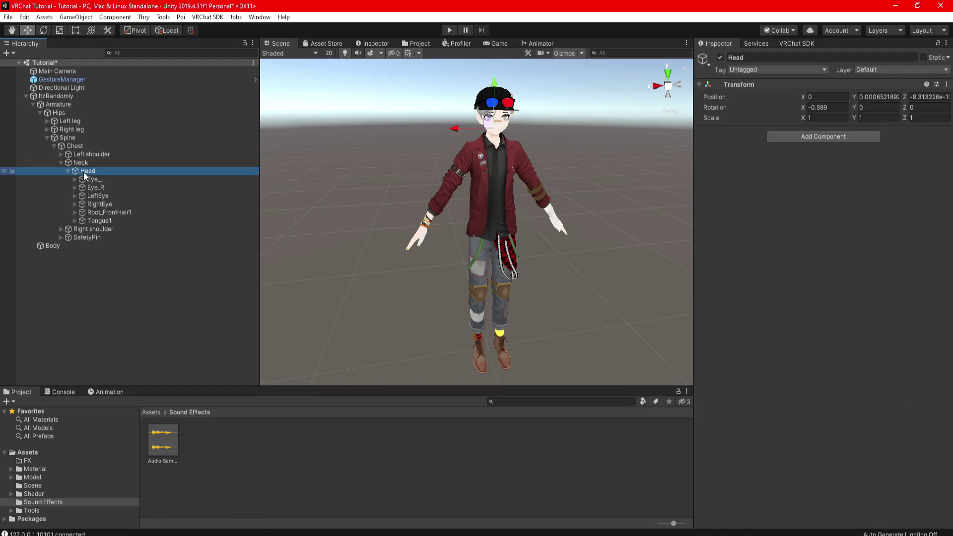
{"action": "right_click", "coordinate": [87, 171]}
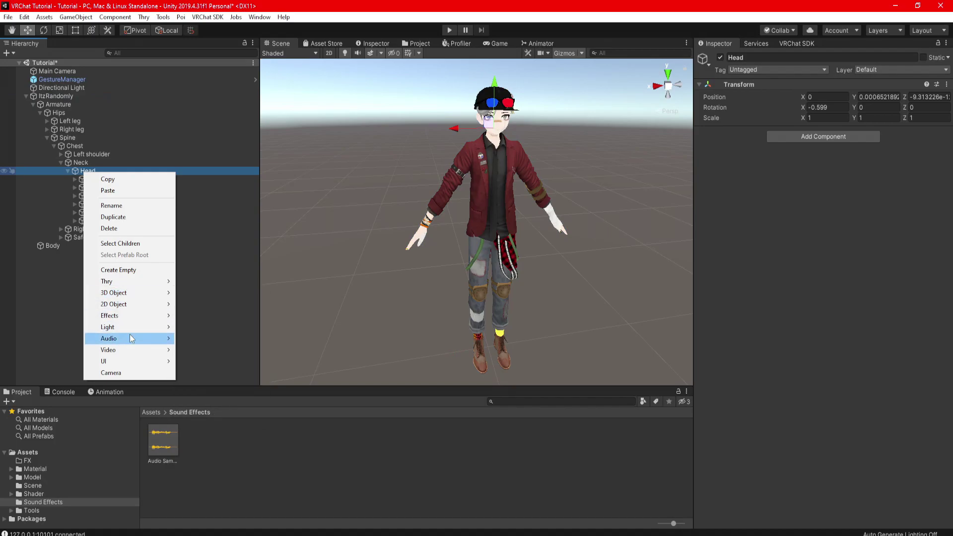
{"action": "mouse_move", "coordinate": [133, 339]}
{"action": "left_click", "coordinate": [208, 339]}
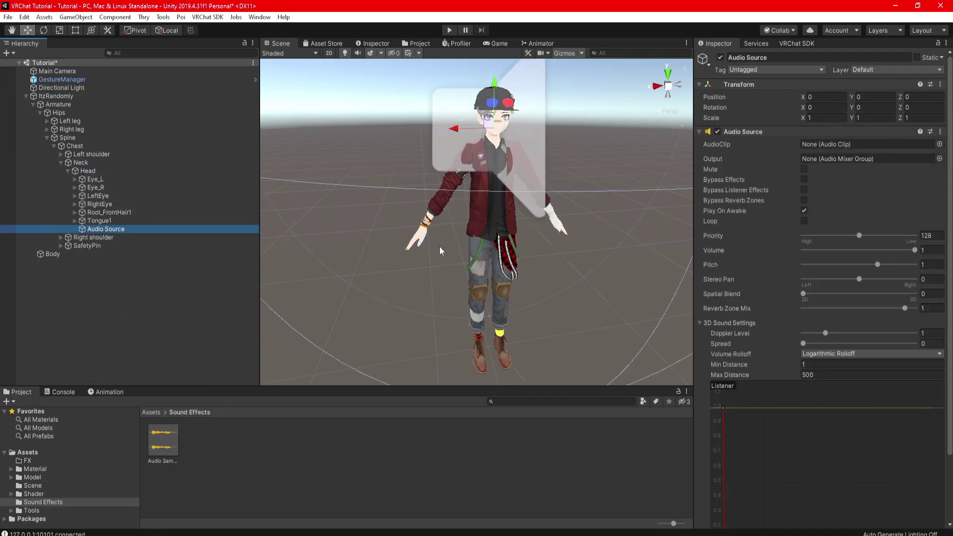
Assign the Audio Sample clip to the Audio Source and set both Priority and Spatial Blend to 1
{"action": "left_click_drag", "start_coordinate": [163, 440], "coordinate": [846, 142]}
{"action": "left_click", "coordinate": [931, 235]}
{"action": "type", "text": "1"}
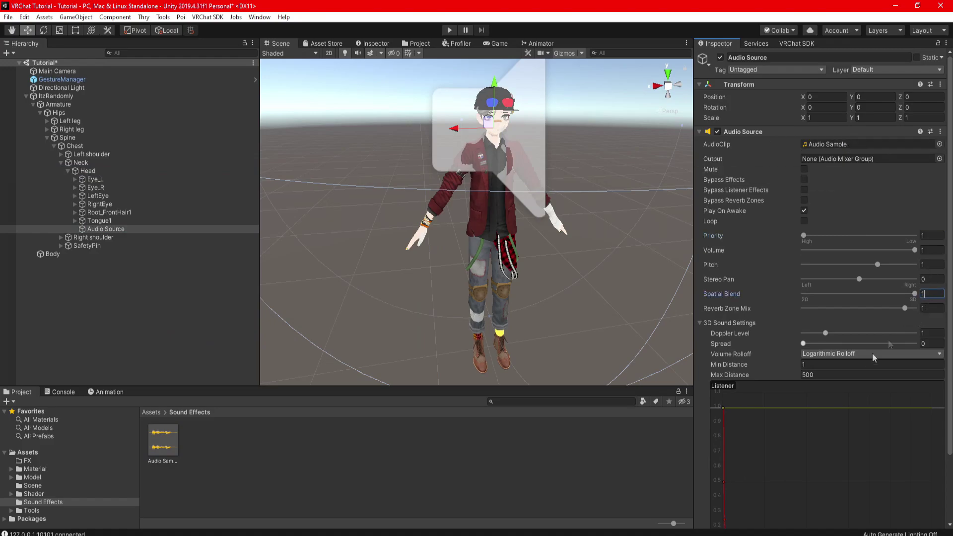
Set the Audio Source's volume rolloff to Linear Rolloff with a Min Distance of 4 and a Max Distance of 5
{"action": "left_click", "coordinate": [843, 353]}
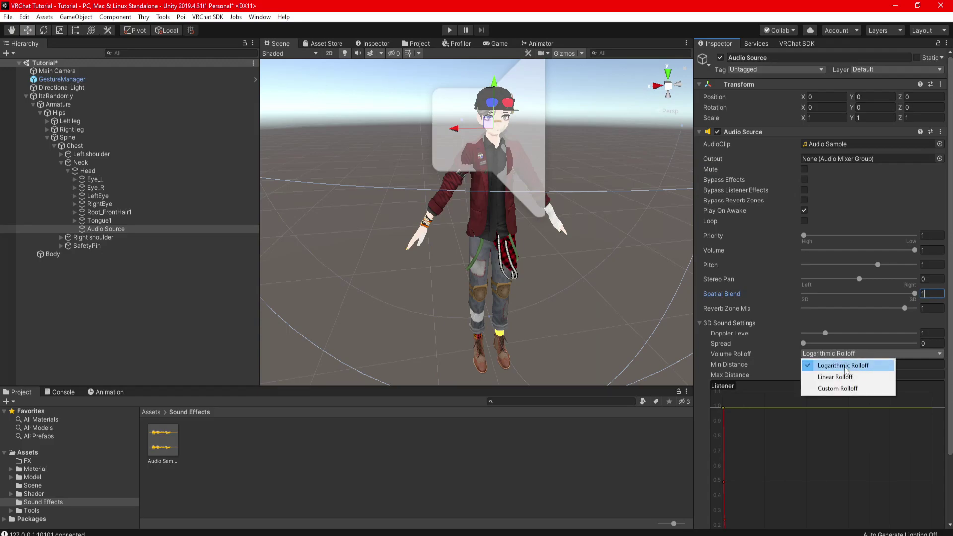
{"action": "left_click", "coordinate": [842, 377]}
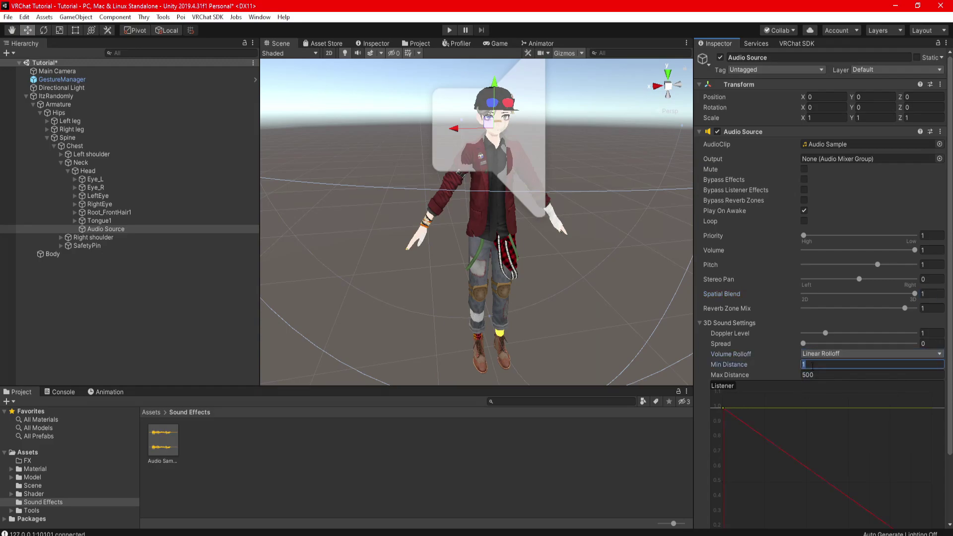
{"action": "type", "text": "4"}
{"action": "left_click", "coordinate": [814, 374]}
{"action": "type", "text": "5"}
{"action": "scroll", "coordinate": [874, 390], "scroll_direction": "down", "scroll_amount": 3}
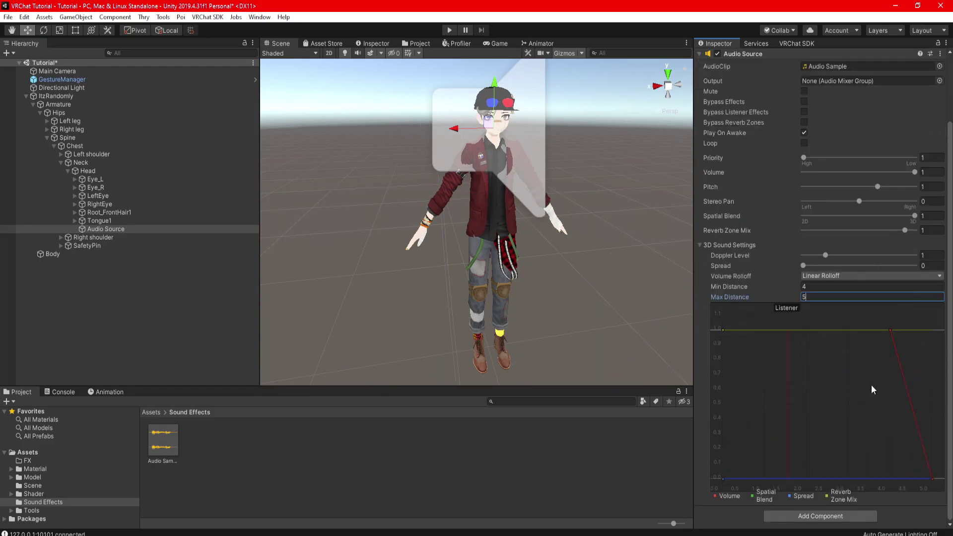
Add a VRC Spatial Audio Source component to the Audio Source object with Gain 4 and Far 5
{"action": "left_click", "coordinate": [825, 515]}
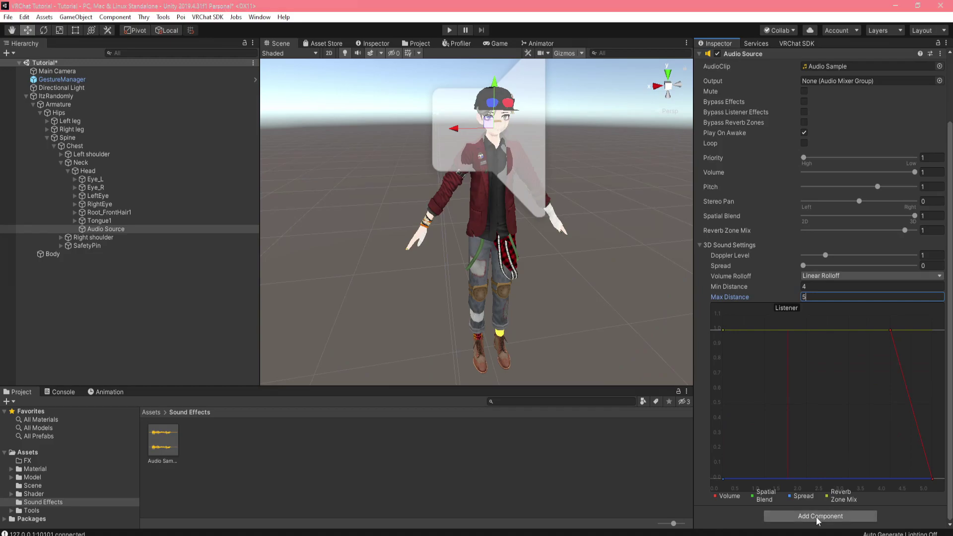
{"action": "left_click", "coordinate": [813, 511]}
{"action": "scroll", "coordinate": [814, 503], "scroll_direction": "down", "scroll_amount": 2}
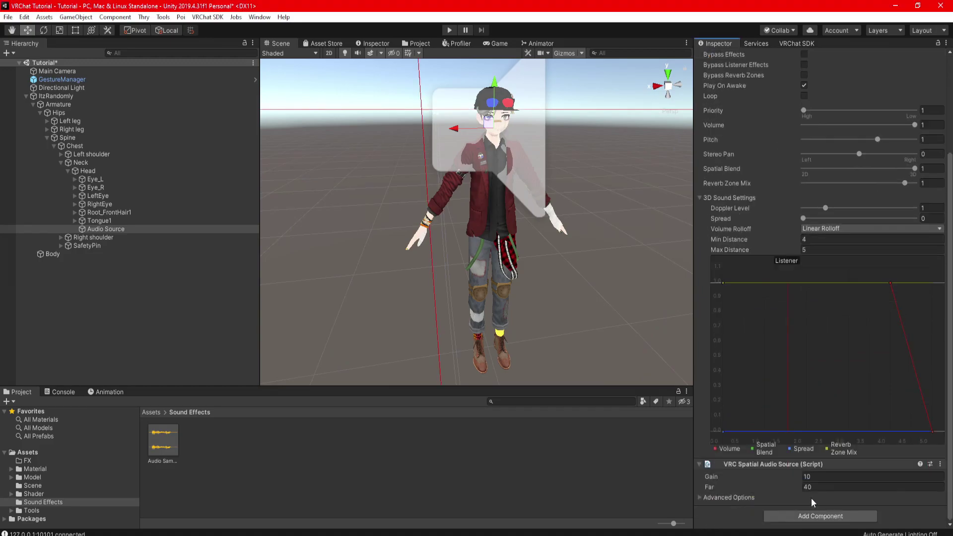
{"action": "left_click", "coordinate": [817, 477]}
{"action": "left_click", "coordinate": [817, 487]}
{"action": "type", "text": "5"}
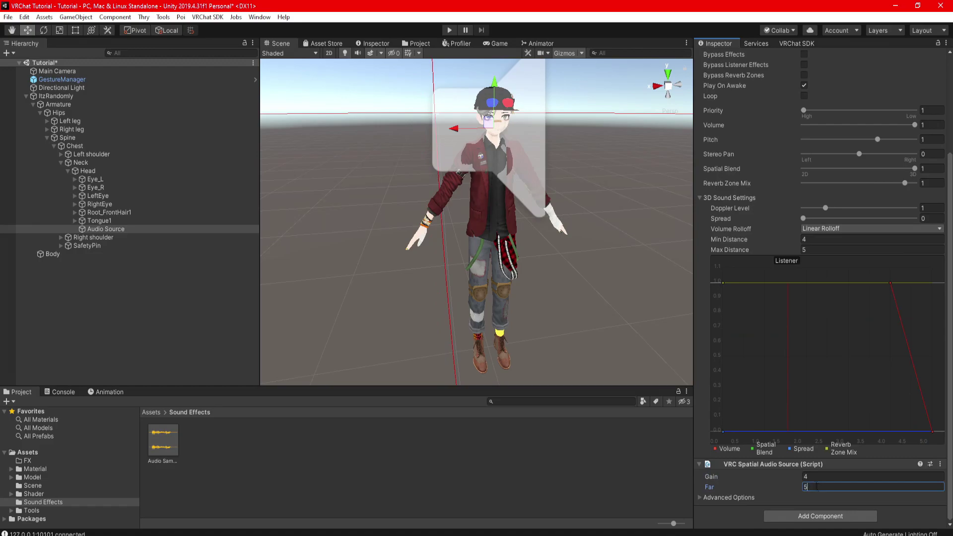
Expand the VRC Spatial Audio Source's advanced options and enable Use AudioSource Volume Curve
{"action": "left_click", "coordinate": [700, 498]}
{"action": "scroll", "coordinate": [806, 499], "scroll_direction": "down", "scroll_amount": 2}
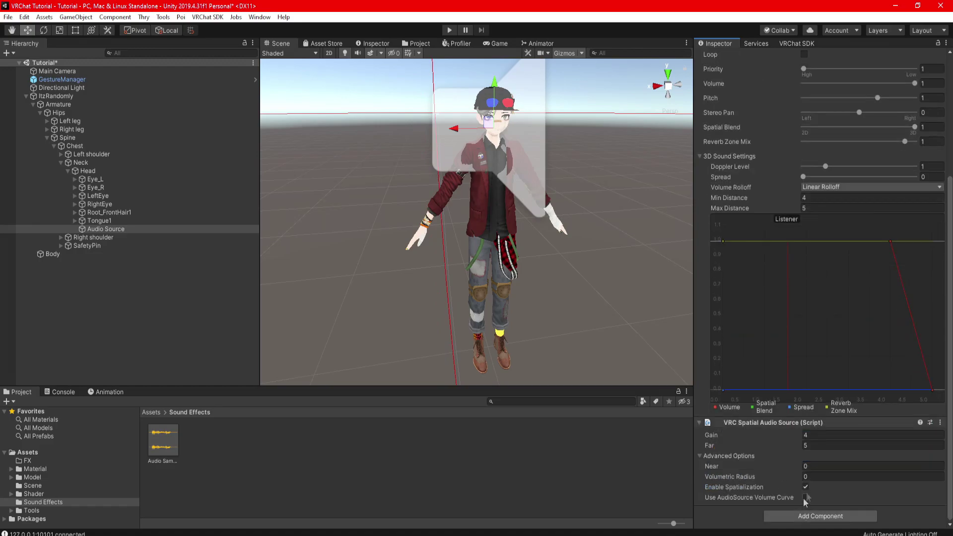
{"action": "left_click", "coordinate": [806, 498]}
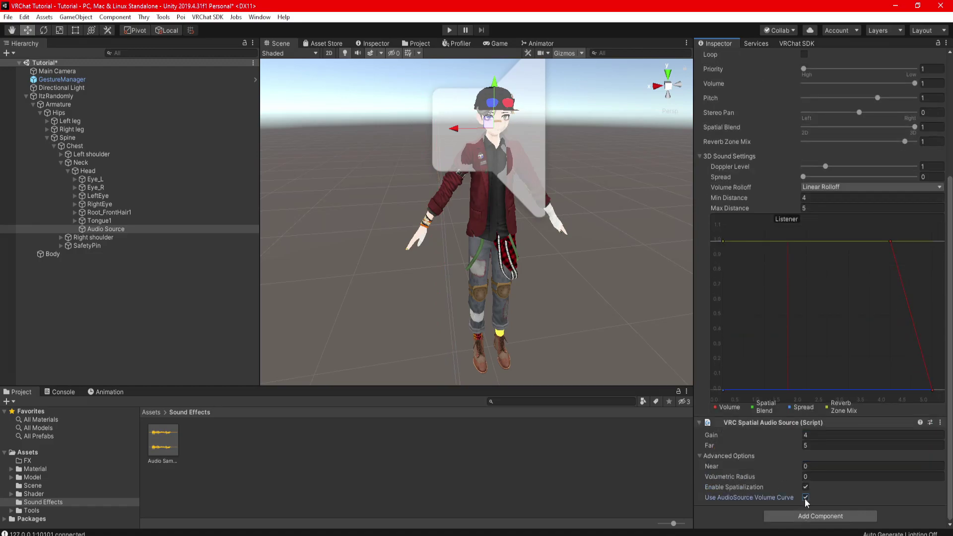
{"action": "left_click", "coordinate": [806, 497]}
Try the Audio Source's Priority and Spatial Blend sliders, returning both to 1
{"action": "scroll", "coordinate": [806, 485], "scroll_direction": "up", "scroll_amount": 5}
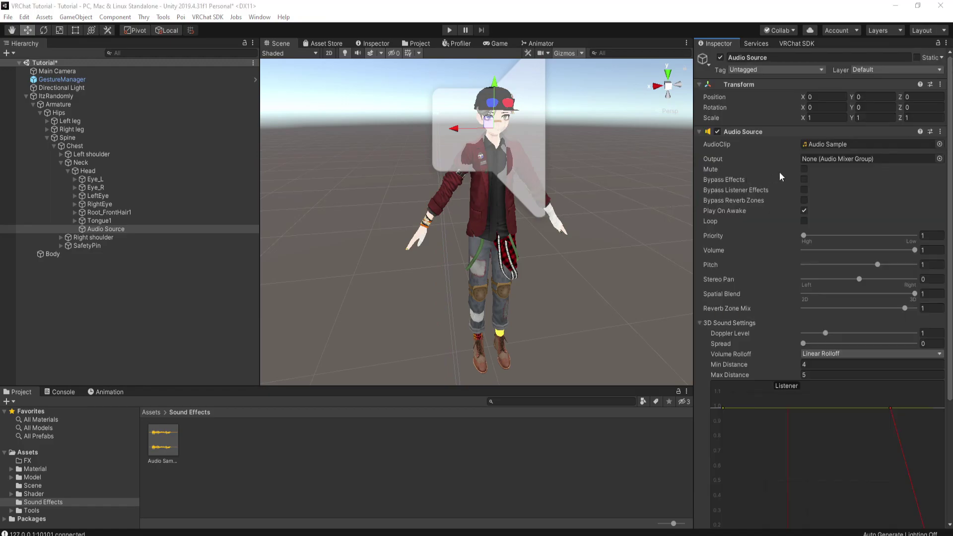
{"action": "scroll", "coordinate": [829, 217], "scroll_direction": "down", "scroll_amount": 3}
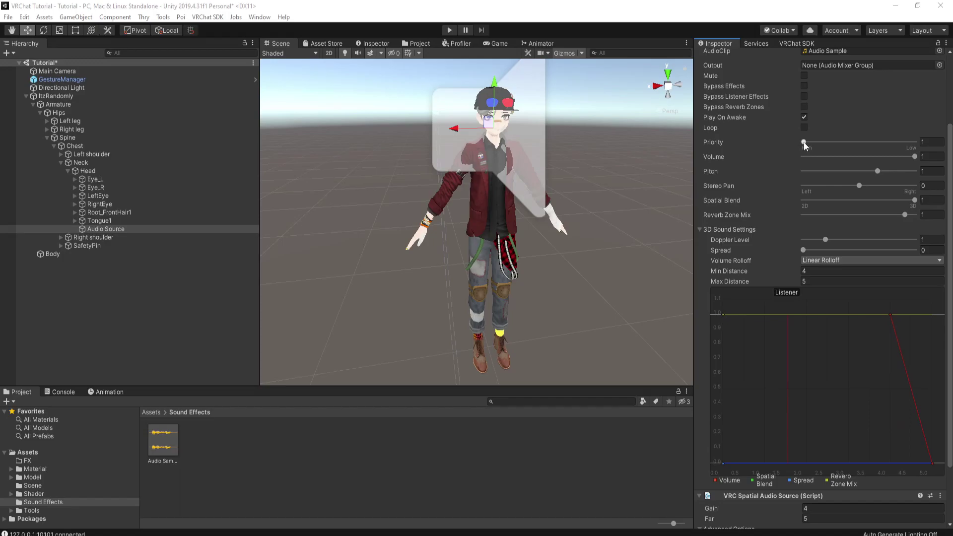
{"action": "left_click_drag", "start_coordinate": [805, 143], "coordinate": [814, 145]}
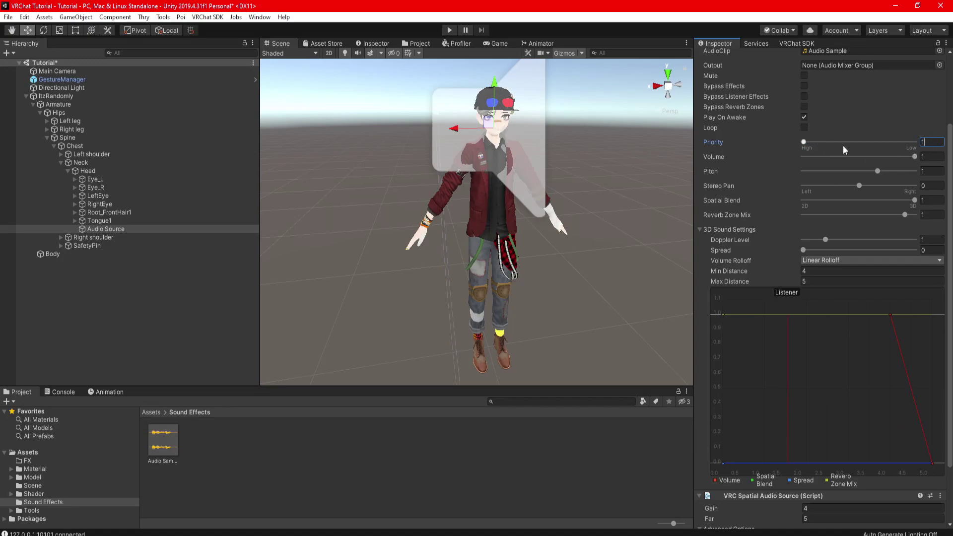
{"action": "mouse_move", "coordinate": [916, 201]}
{"action": "left_mouse_down"}
{"action": "mouse_move", "coordinate": [800, 200]}
{"action": "mouse_move", "coordinate": [914, 205]}
{"action": "left_mouse_up"}
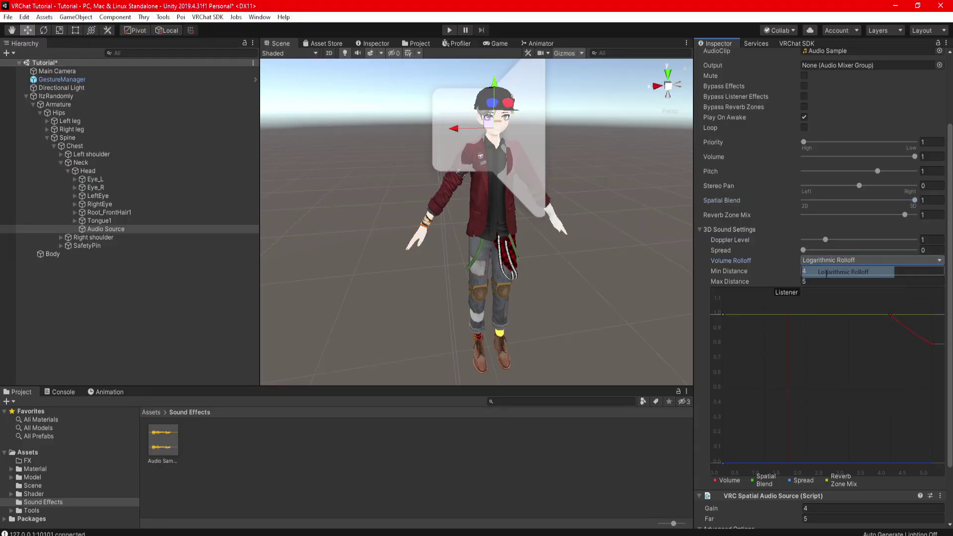
Try the Logarithmic and Custom volume rolloff modes and return to Linear Rolloff
{"action": "left_click", "coordinate": [831, 260]}
{"action": "left_click", "coordinate": [832, 293]}
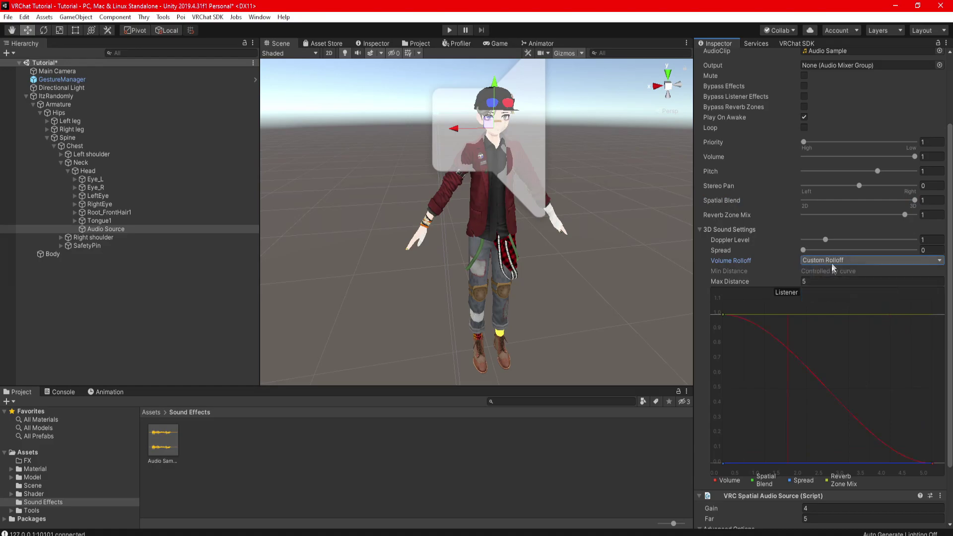
{"action": "left_click", "coordinate": [831, 256]}
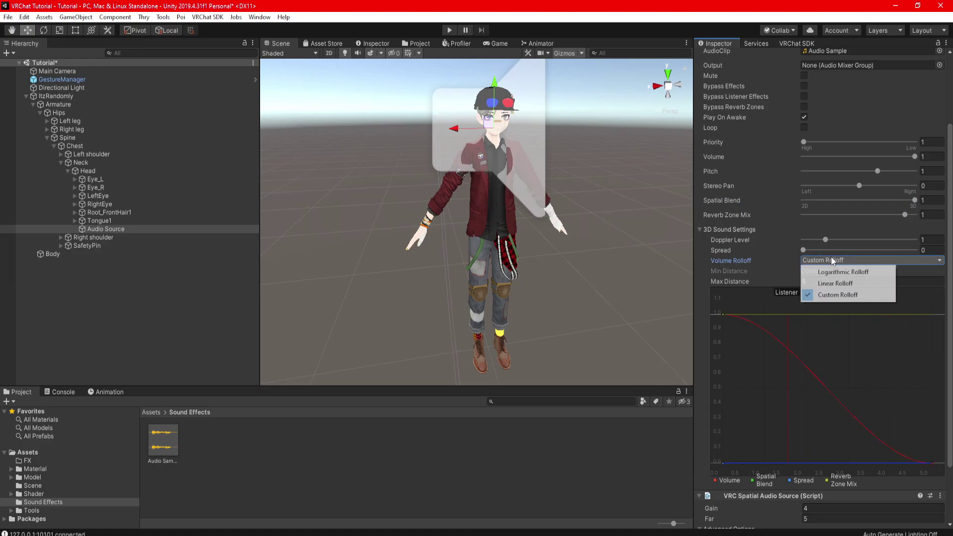
{"action": "left_click", "coordinate": [825, 282]}
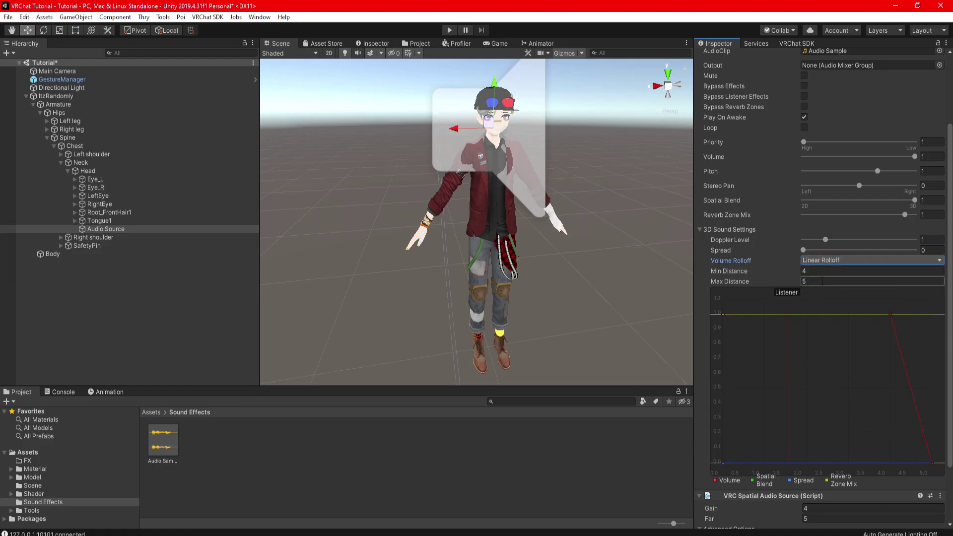
Try reshaping the volume curve by hand as a custom rolloff and switch Volume Rolloff to Logarithmic Rolloff
{"action": "scroll", "coordinate": [822, 281], "scroll_direction": "down", "scroll_amount": 3}
{"action": "scroll", "coordinate": [389, 267], "scroll_direction": "down", "scroll_amount": 5}
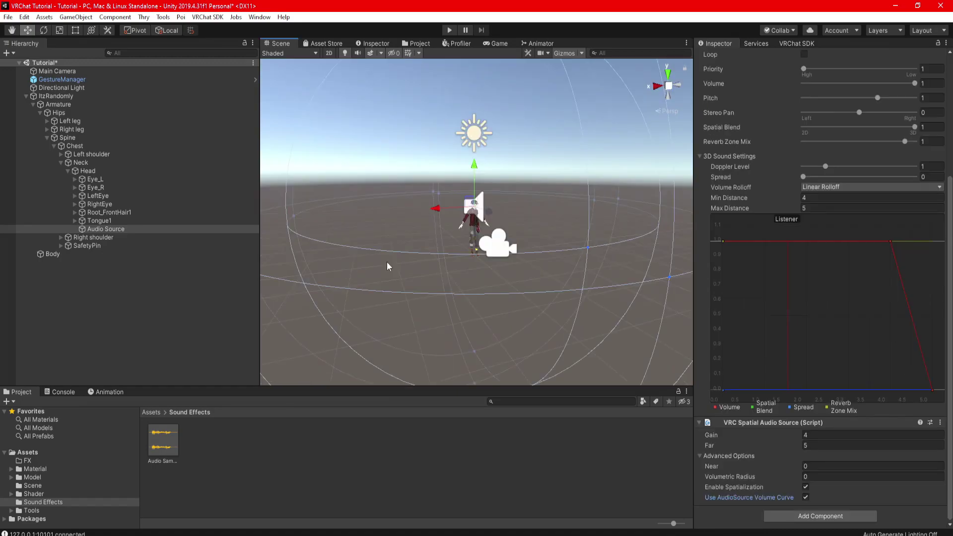
{"action": "left_click_drag", "start_coordinate": [936, 330], "coordinate": [933, 345]}
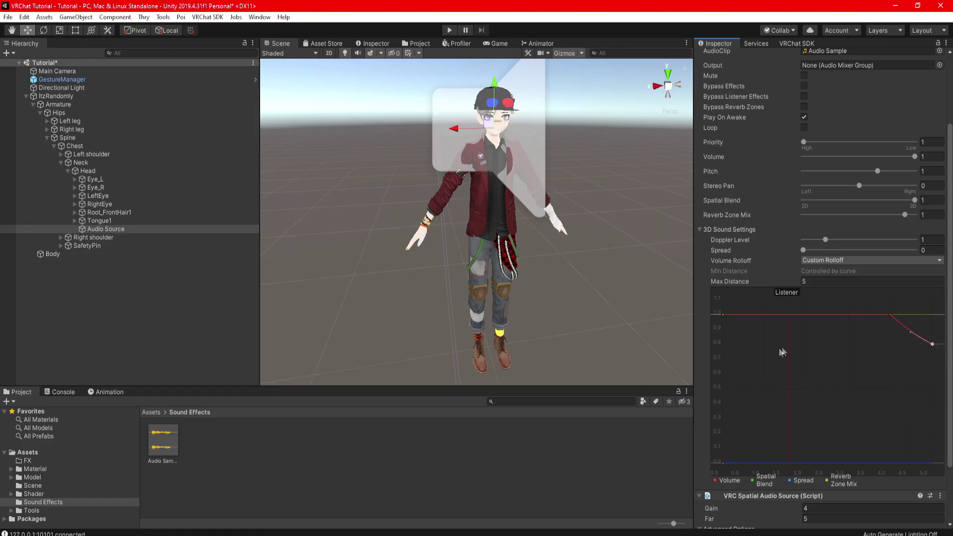
{"action": "left_click_drag", "start_coordinate": [802, 359], "coordinate": [841, 363]}
{"action": "left_click", "coordinate": [841, 261]}
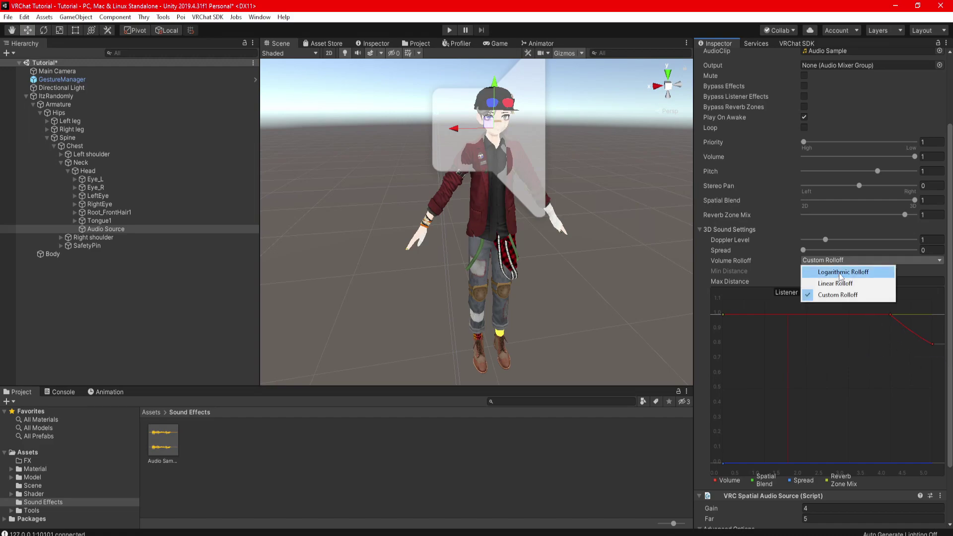
{"action": "left_click", "coordinate": [840, 272]}
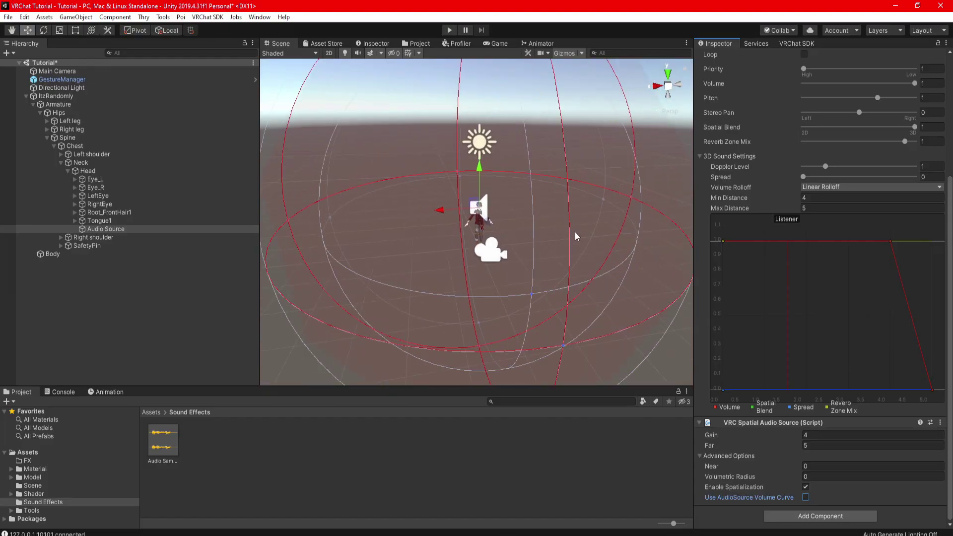
Inspect the audio range spheres around the avatar and turn Use AudioSource Volume Curve back on
{"action": "right_click_drag", "start_coordinate": [575, 231], "coordinate": [657, 275]}
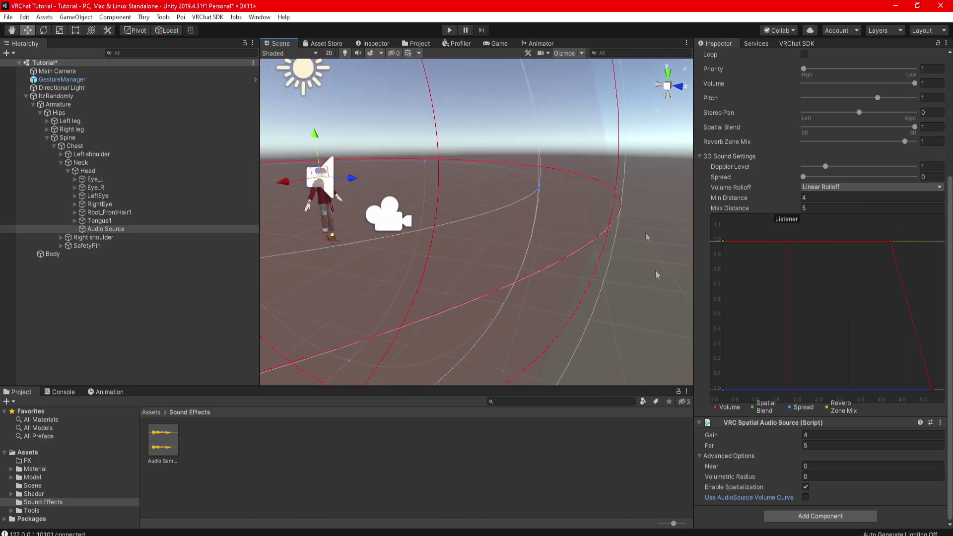
{"action": "left_click", "coordinate": [806, 497]}
{"action": "middle_click_drag", "start_coordinate": [592, 257], "coordinate": [561, 248]}
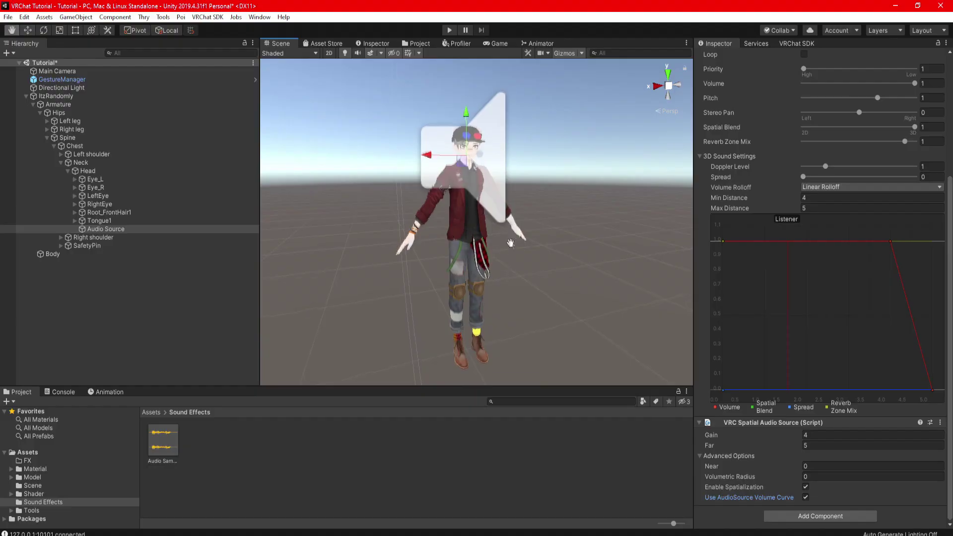
{"action": "middle_click_drag", "start_coordinate": [507, 248], "coordinate": [527, 255]}
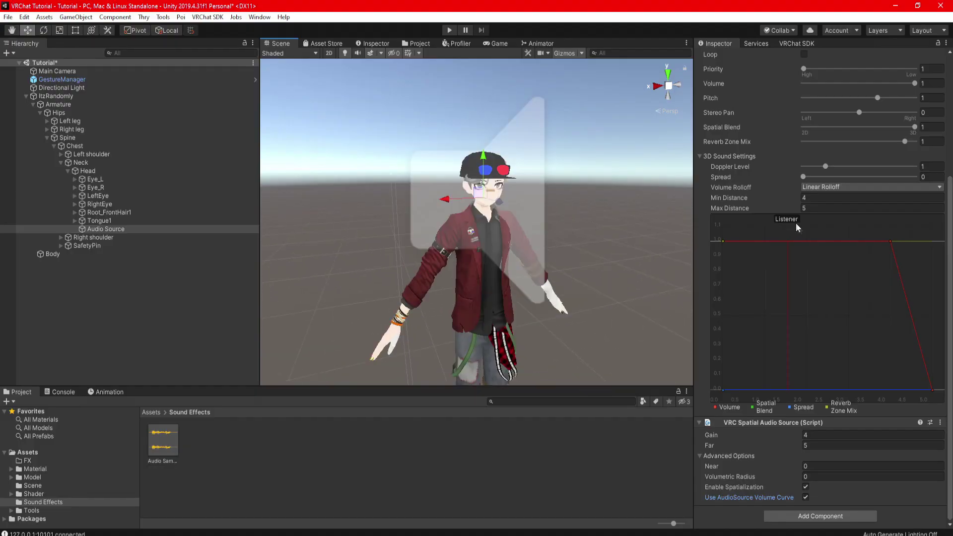
Try the Audio Source's Mute, Loop and Volume settings, leaving Mute and Loop off and Volume at 1
{"action": "scroll", "coordinate": [796, 223], "scroll_direction": "up", "scroll_amount": 4}
{"action": "scroll", "coordinate": [794, 217], "scroll_direction": "up", "scroll_amount": 3}
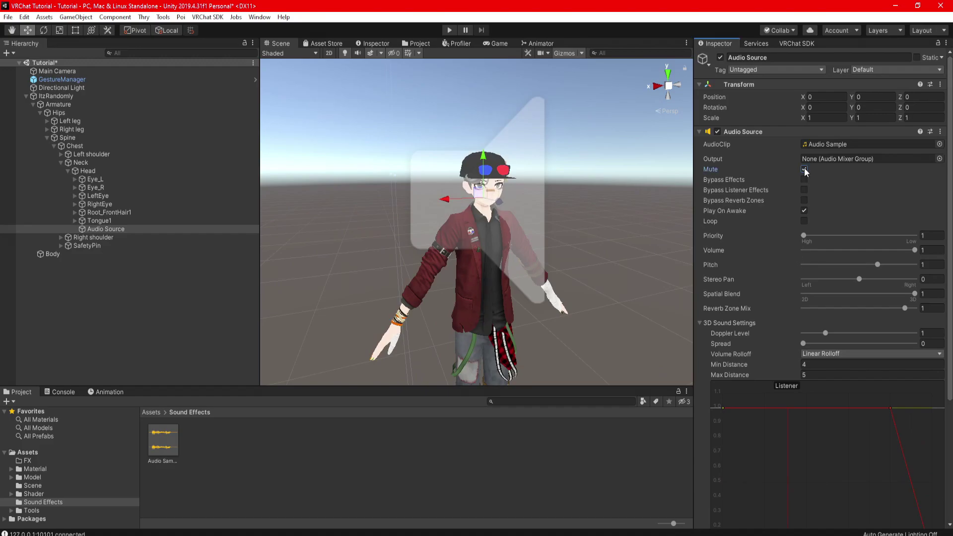
{"action": "left_click_drag", "start_coordinate": [596, 214], "coordinate": [661, 223], "text": "alt"}
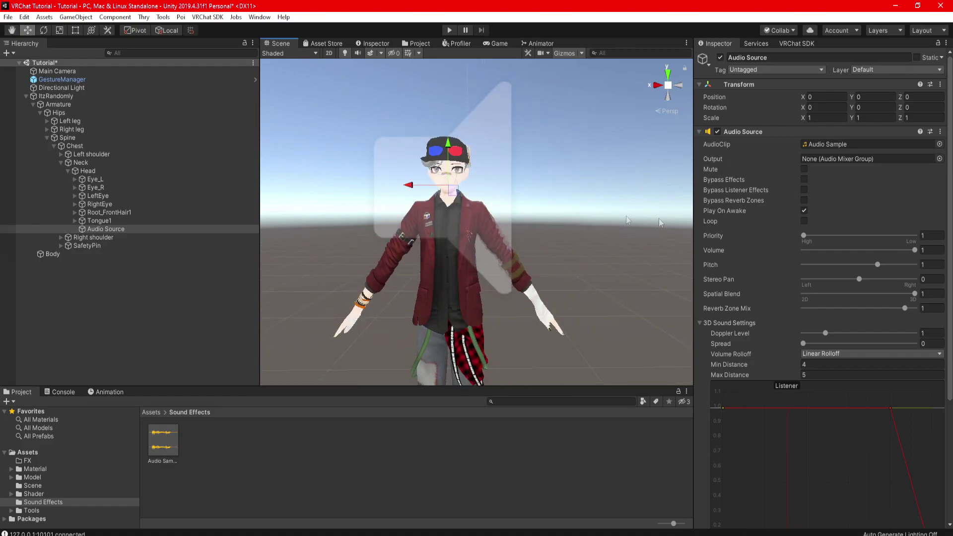
{"action": "left_click", "coordinate": [804, 221]}
{"action": "left_click_drag", "start_coordinate": [812, 256], "coordinate": [836, 256]}
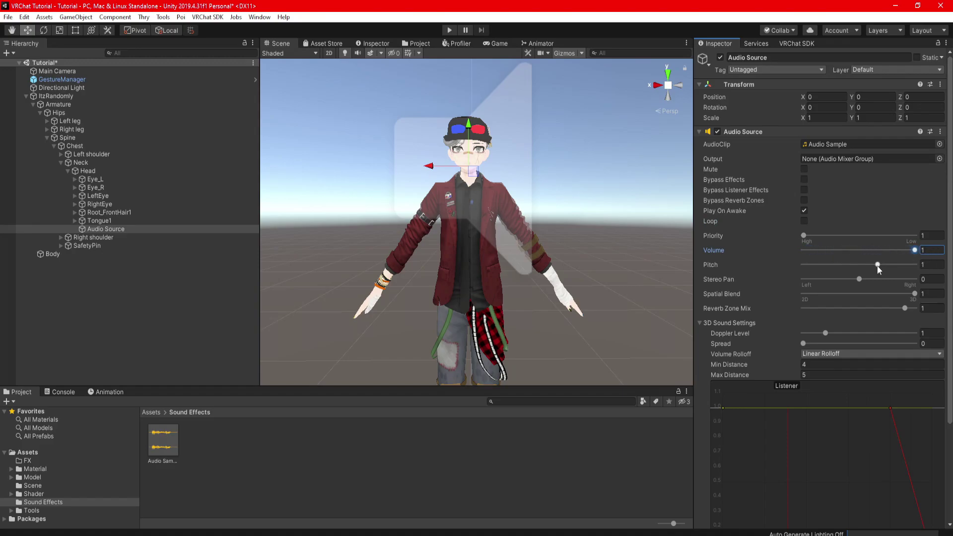
Set the Audio Source's Pitch to 1.18 and start Play mode to hear the sound
{"action": "left_click_drag", "start_coordinate": [878, 266], "coordinate": [866, 266]}
{"action": "left_click", "coordinate": [450, 32]}
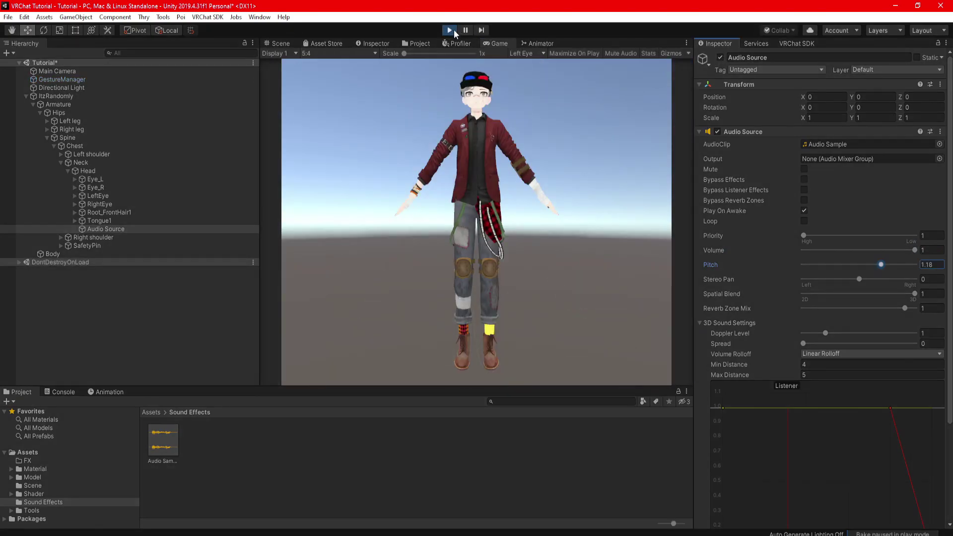